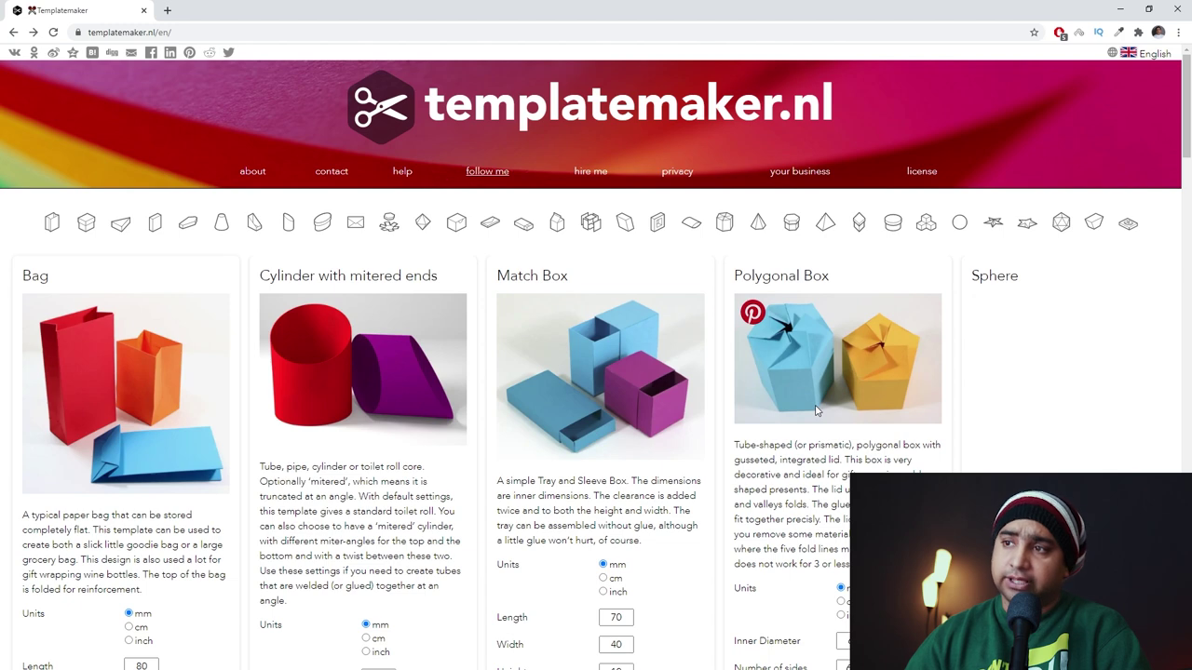
Browse the template gallery down to the Card Box template with its 60 × 30 × 90 mm defaults.
scroll(815, 411, down, 3)
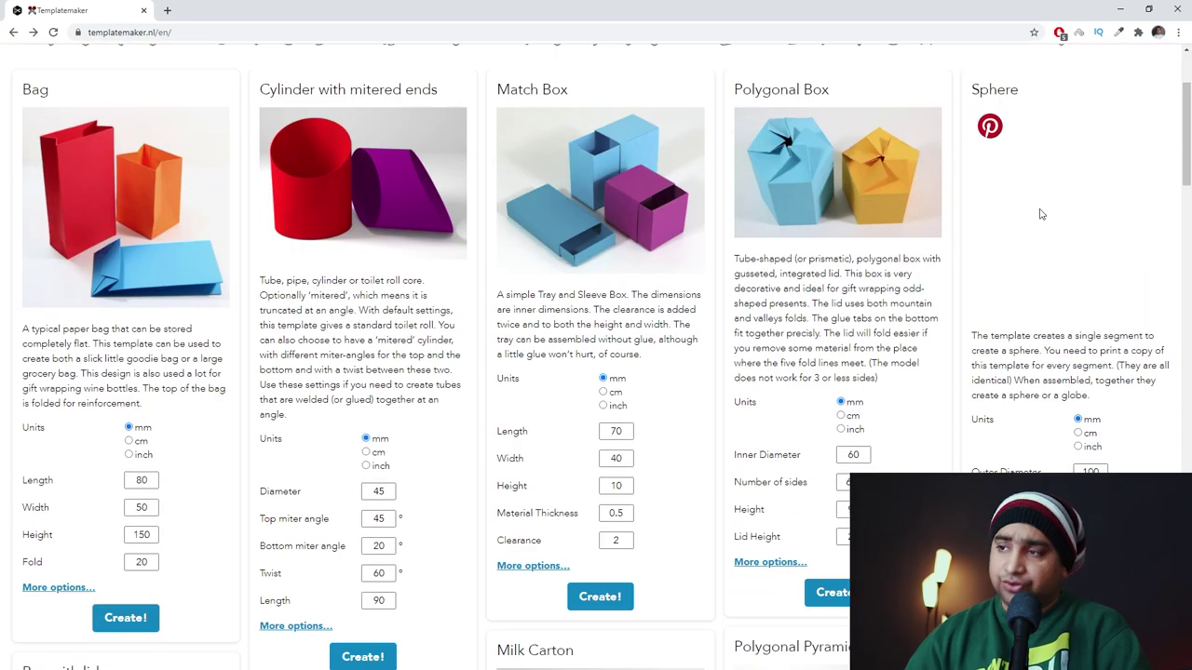
scroll(1079, 214, down, 3)
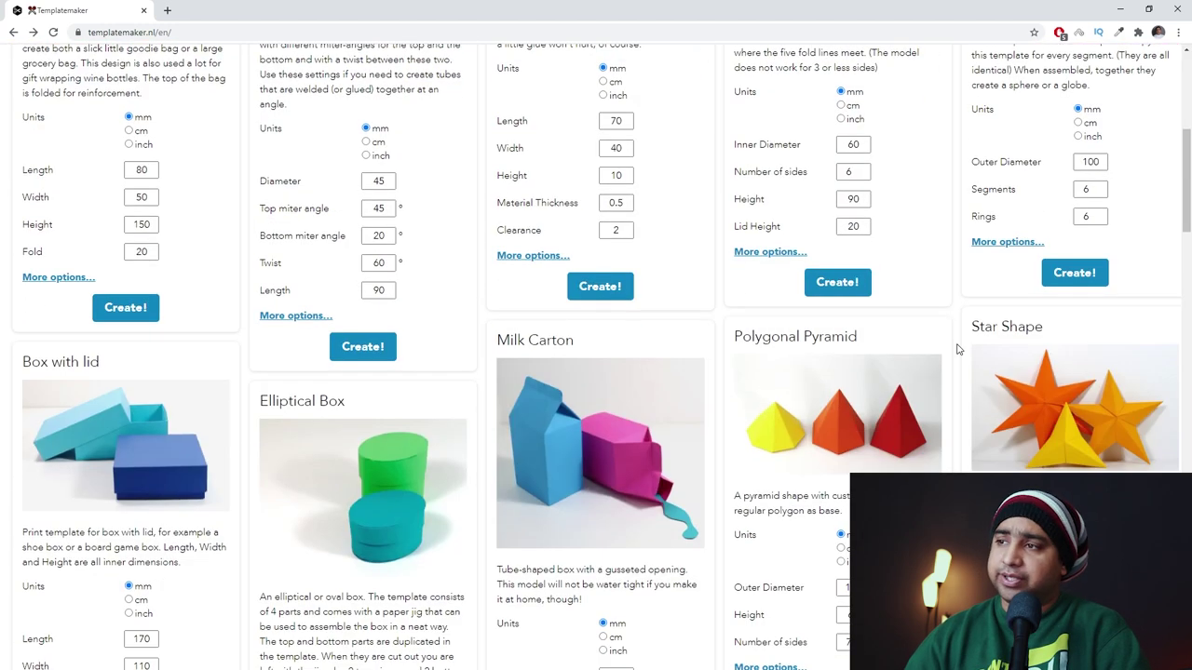
scroll(949, 350, down, 3)
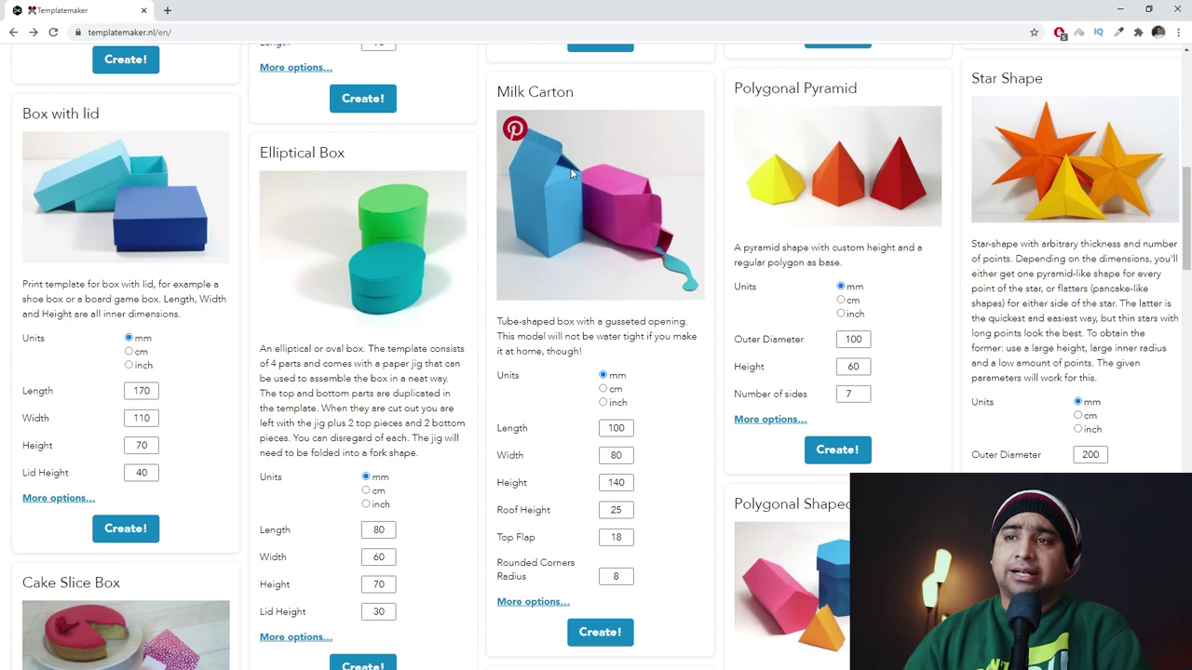
scroll(136, 210, down, 4)
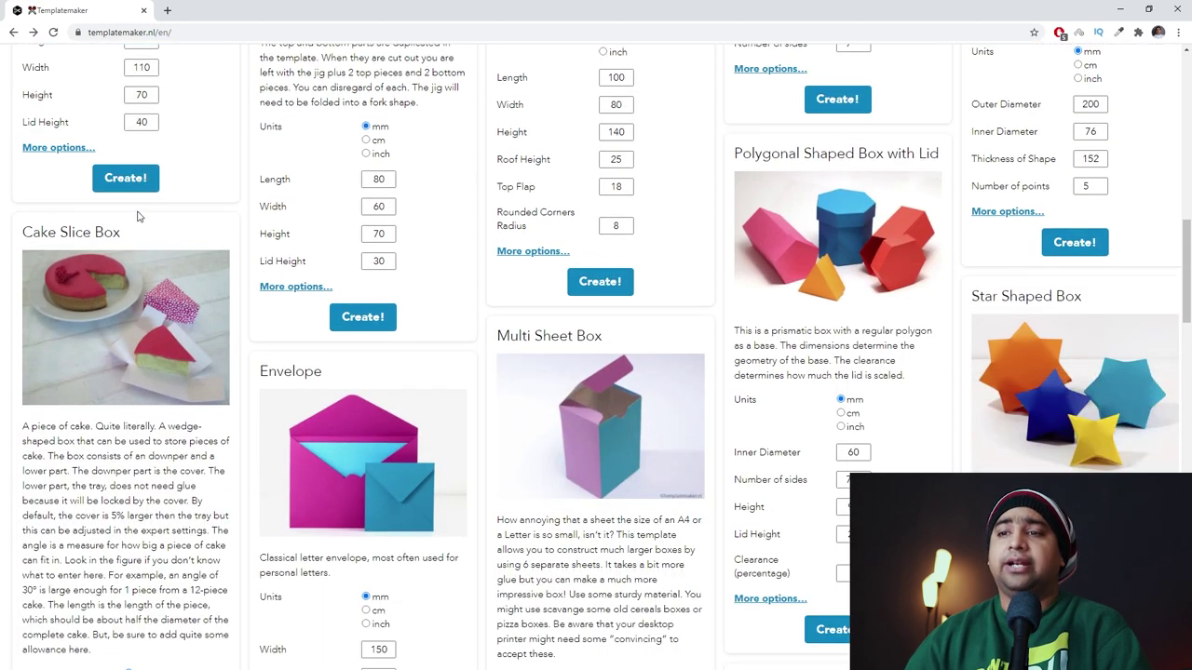
scroll(137, 214, down, 2)
scroll(135, 211, up, 2)
scroll(128, 313, down, 1)
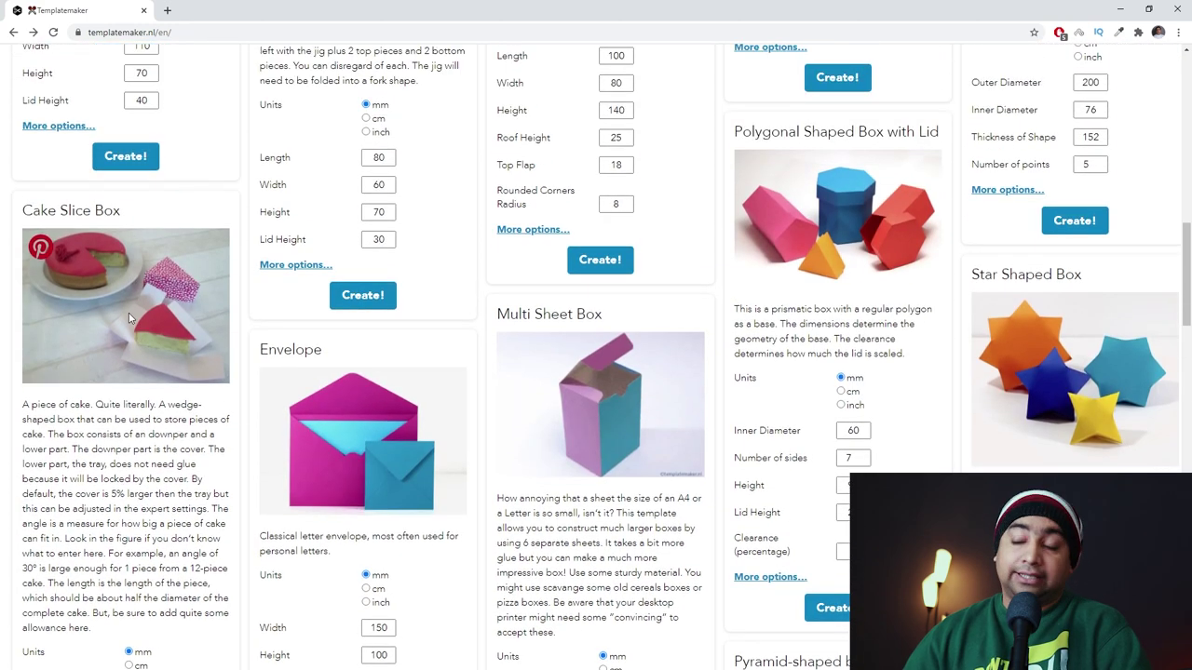
scroll(606, 293, down, 2)
scroll(605, 293, up, 1)
scroll(605, 293, down, 1)
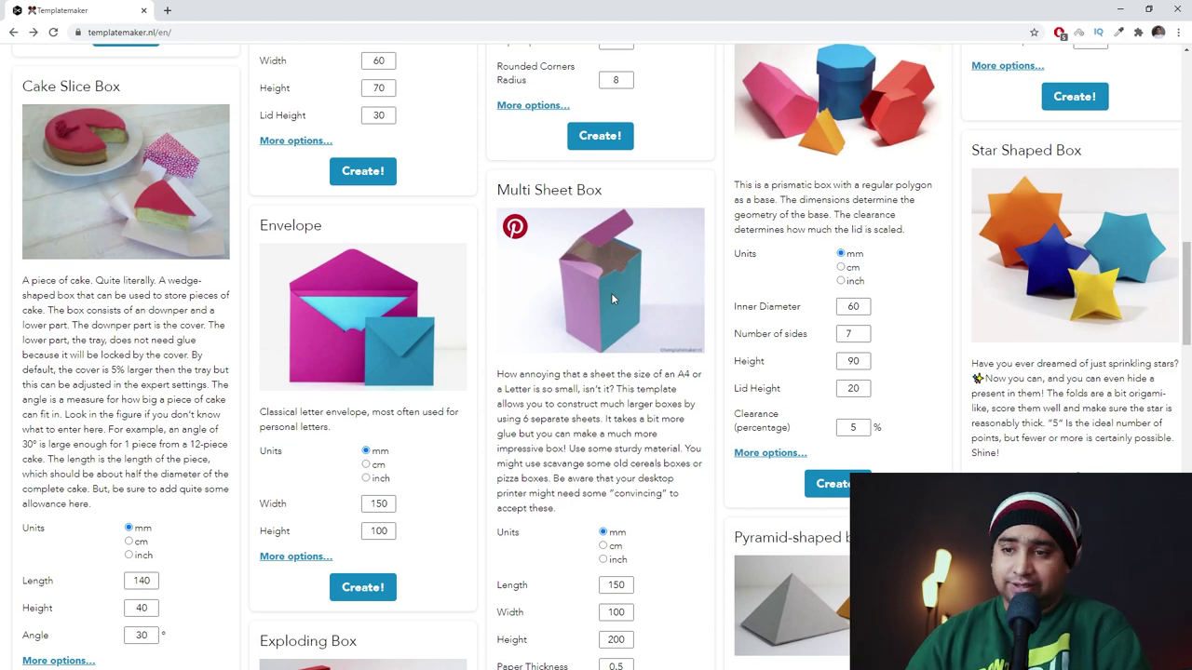
scroll(612, 297, down, 5)
scroll(600, 310, up, 1)
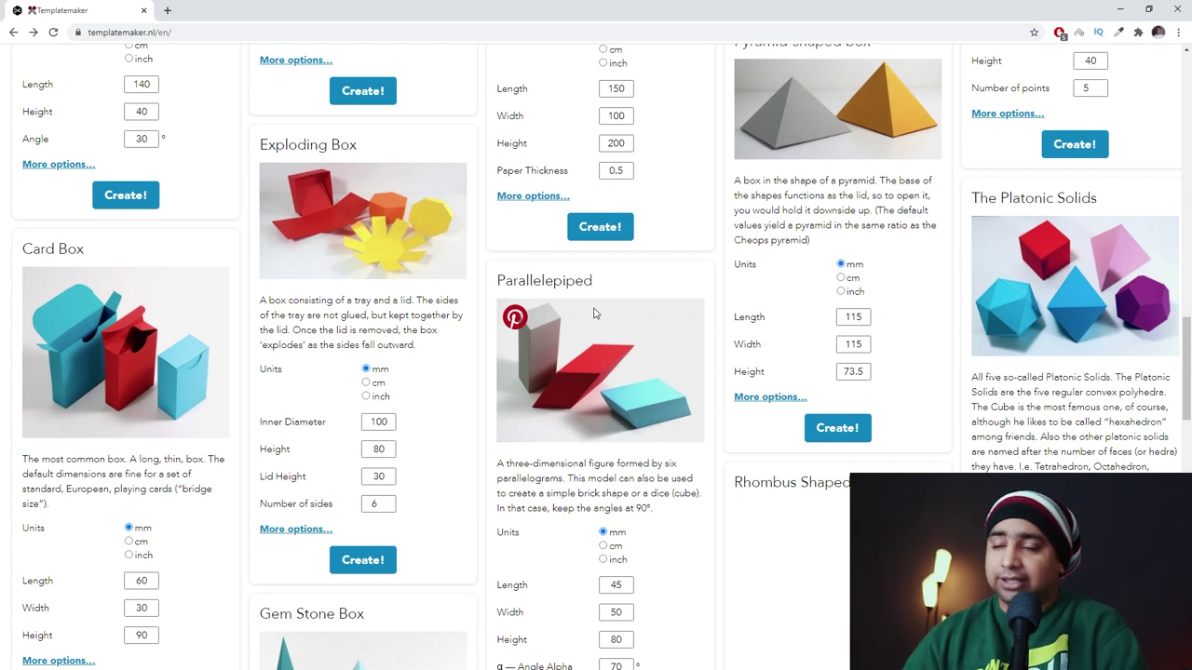
scroll(594, 313, down, 1)
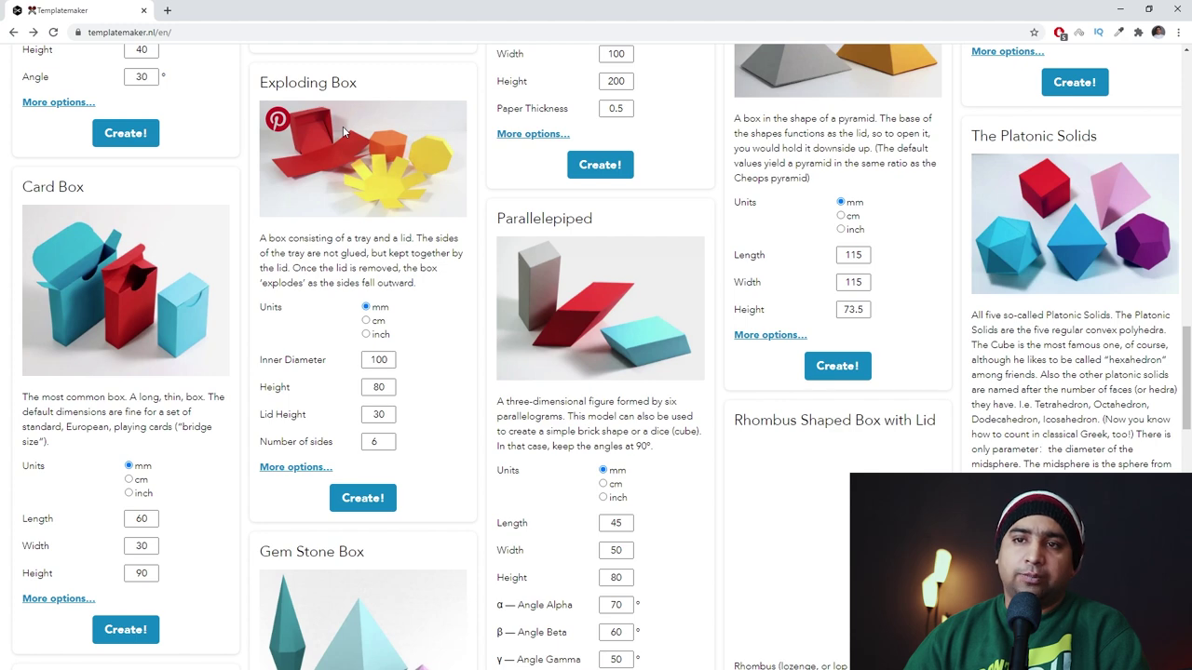
scroll(68, 301, down, 2)
scroll(68, 301, down, 3)
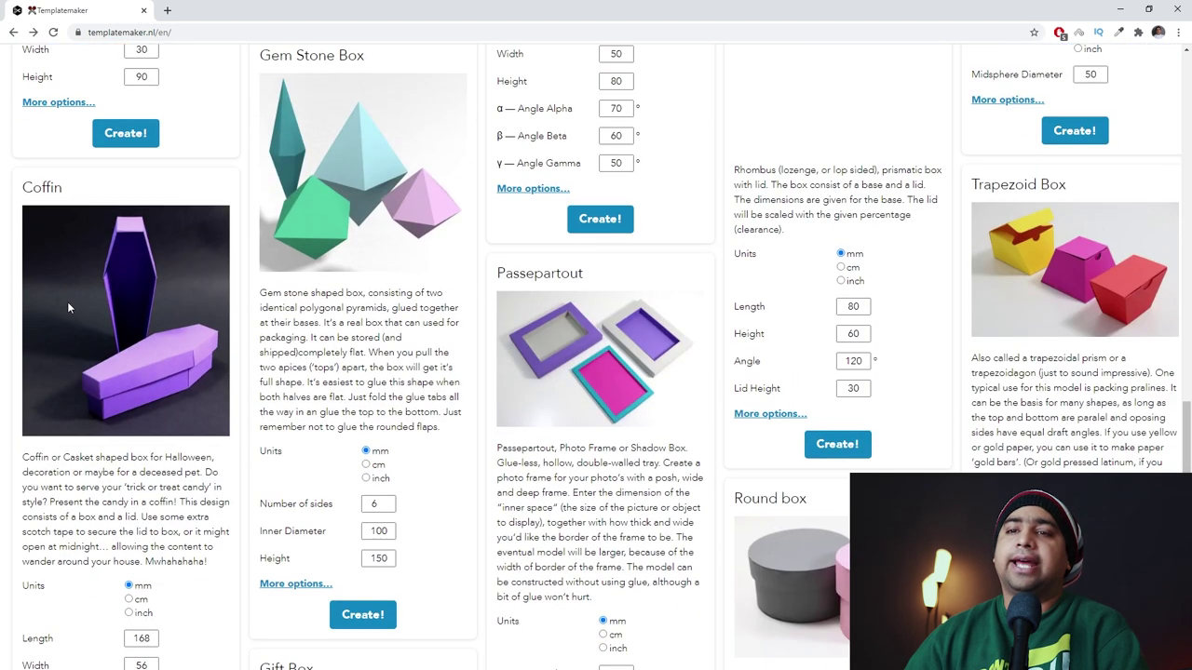
scroll(1071, 260, down, 2)
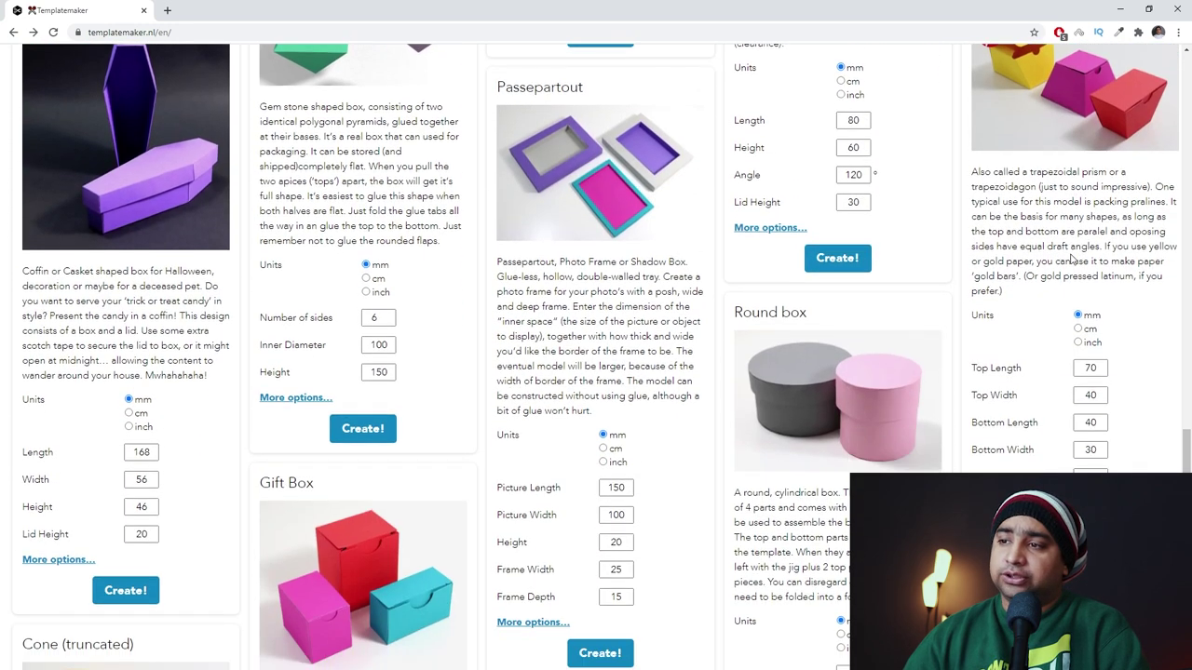
scroll(783, 325, down, 2)
scroll(293, 380, down, 2)
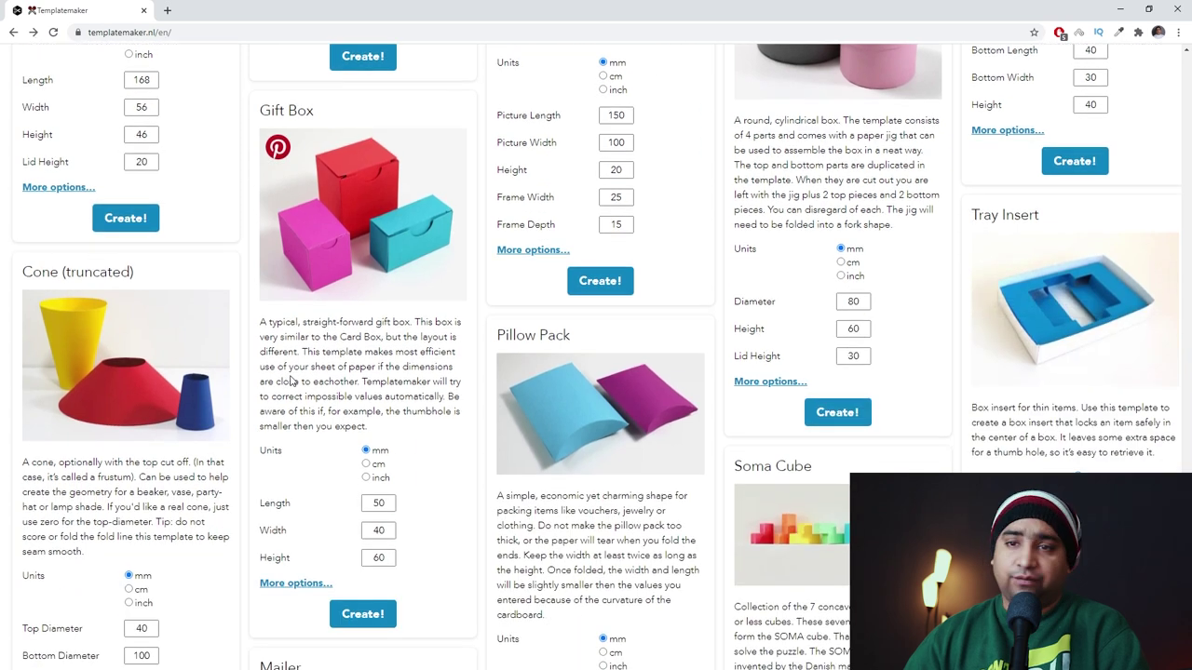
scroll(291, 377, down, 2)
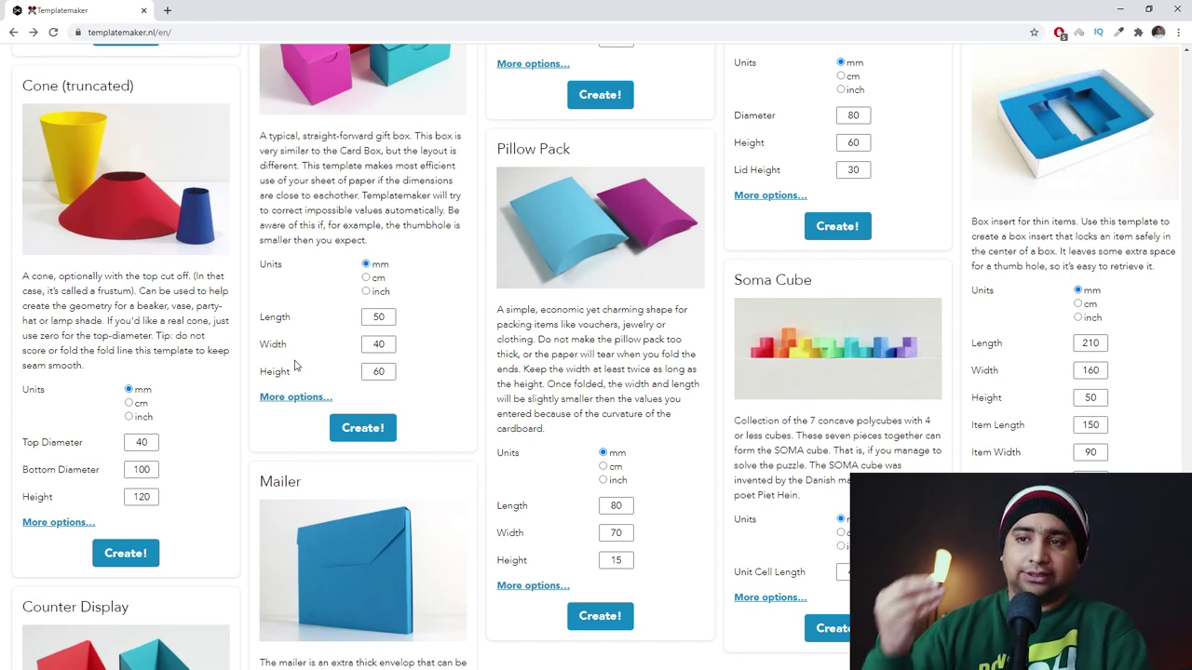
scroll(527, 394, up, 4)
scroll(526, 394, up, 2)
scroll(382, 356, up, 3)
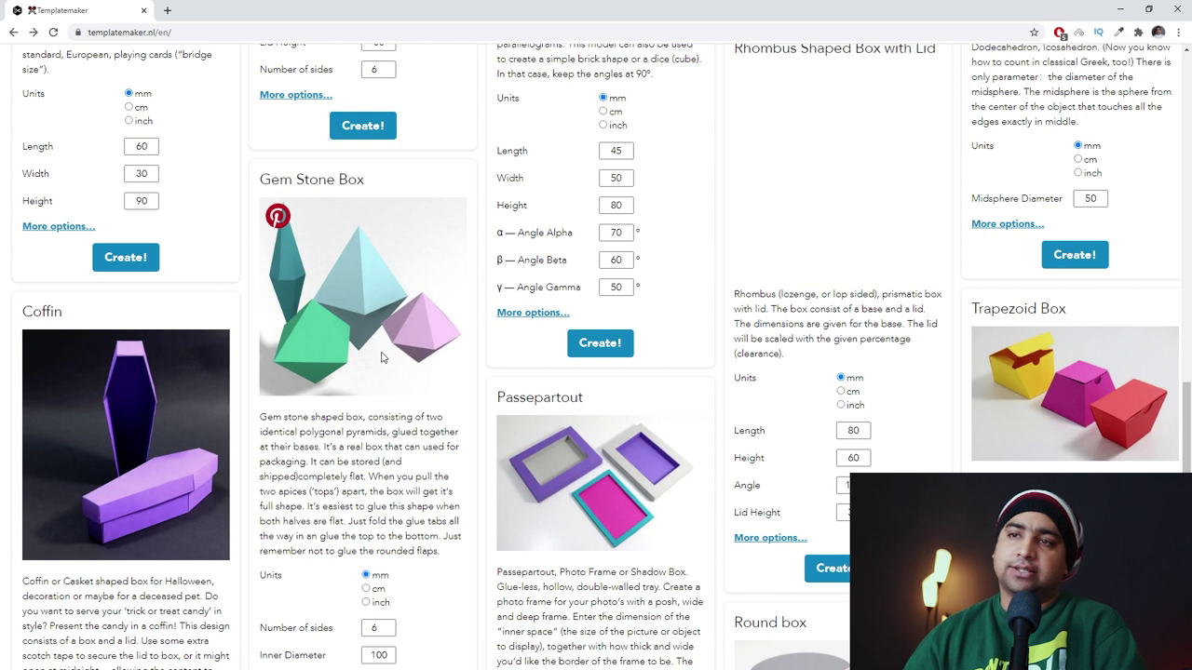
scroll(381, 357, up, 3)
scroll(380, 356, up, 1)
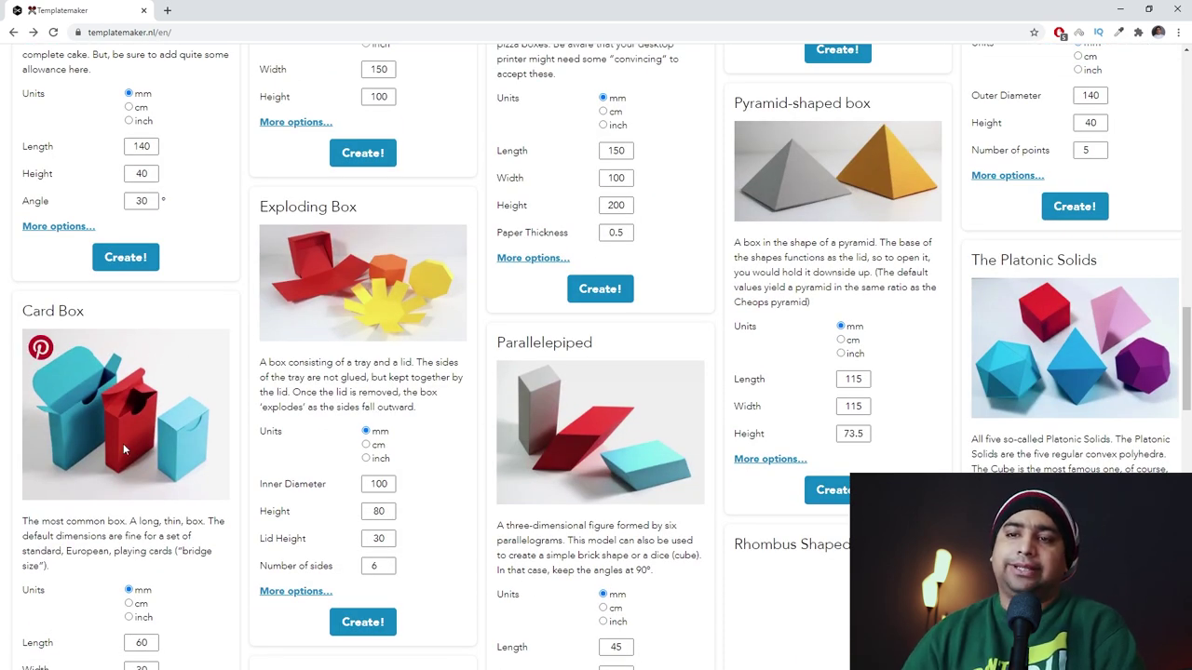
scroll(123, 443, down, 1)
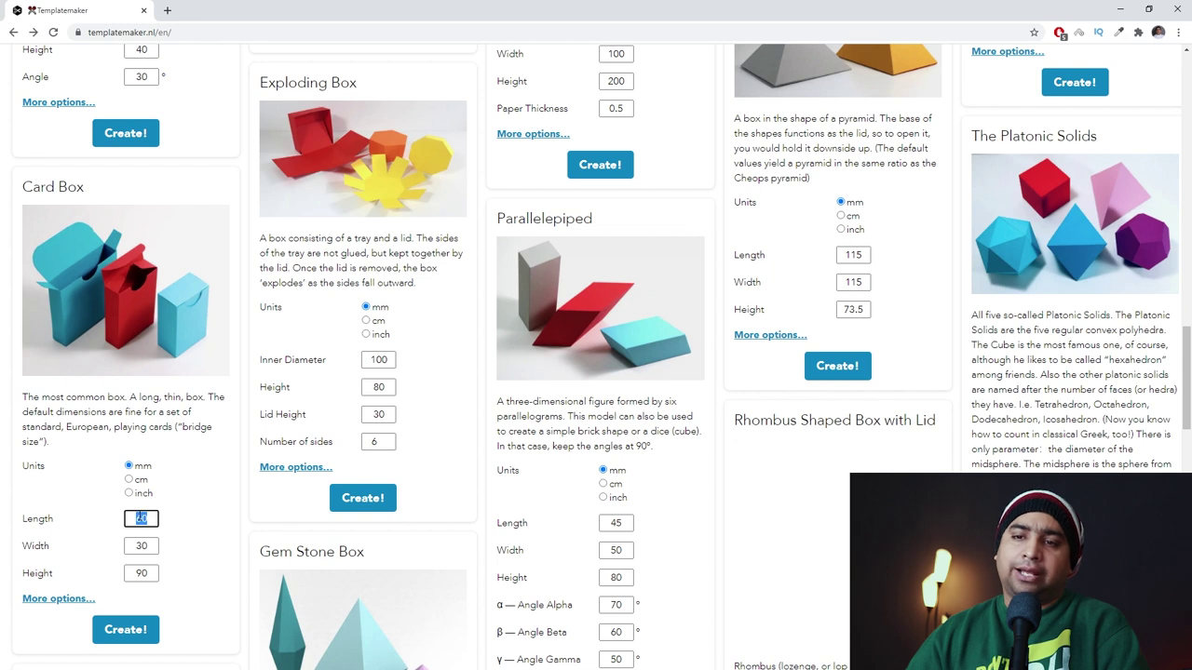
Check the Card Box Width and Height values, then go to its full template page via More options.
click(135, 546)
click(140, 574)
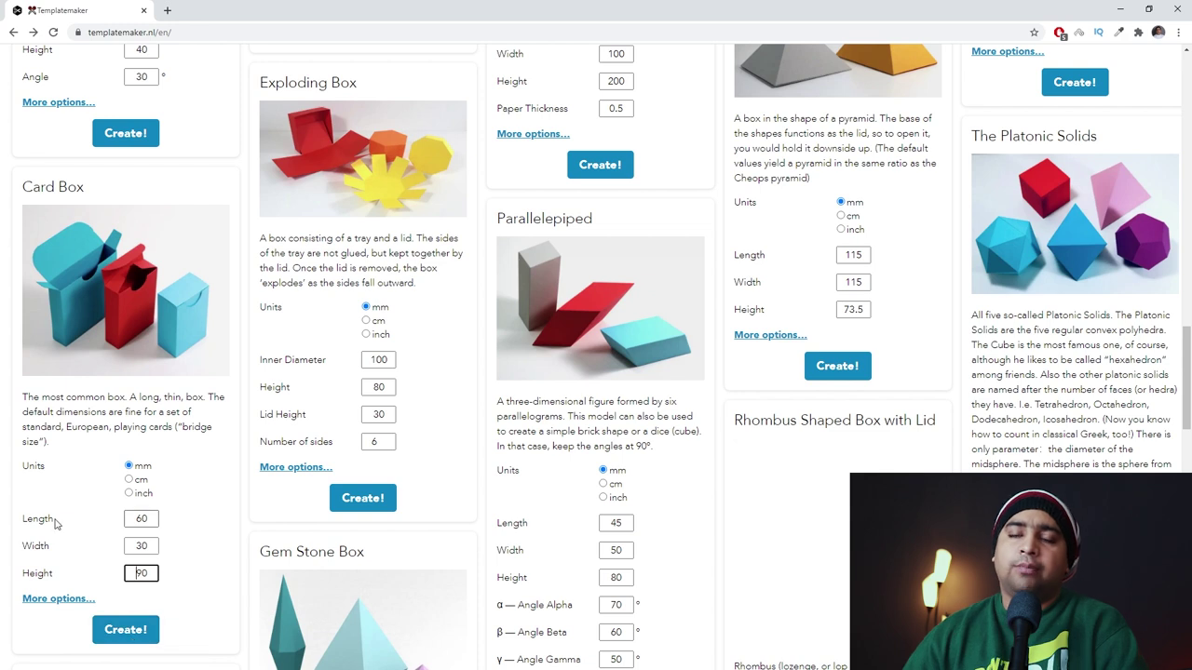
click(59, 600)
scroll(289, 415, down, 1)
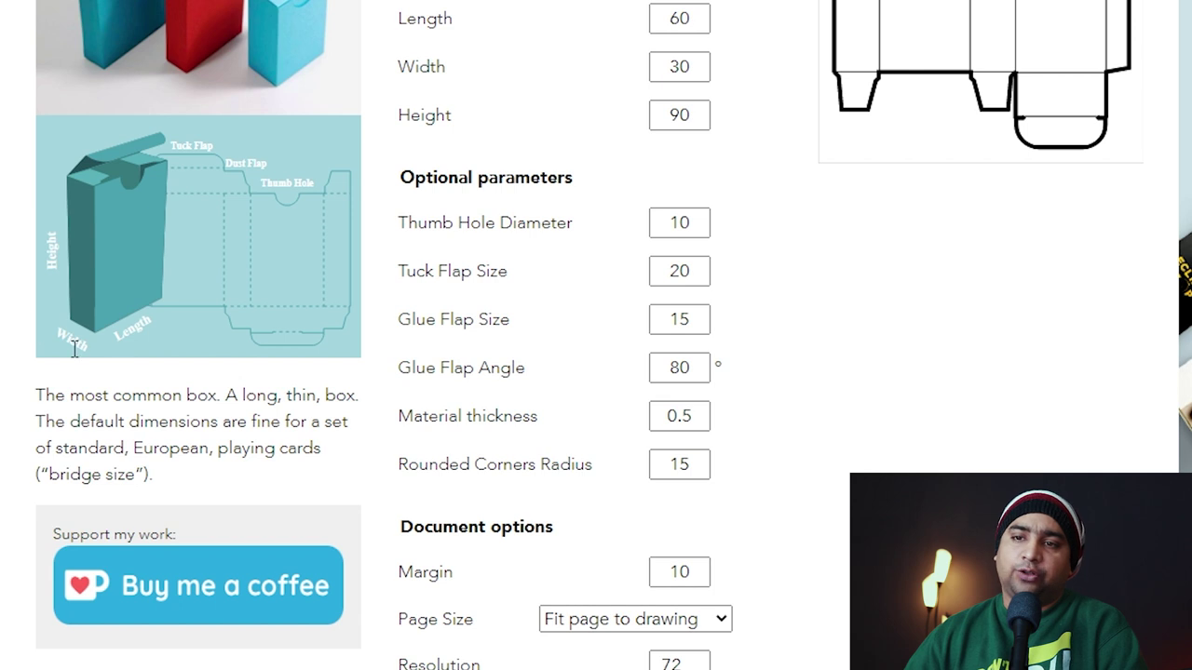
Look over the Width and Length labels on the diagram and return to Key parameters.
drag(110, 353, 52, 250)
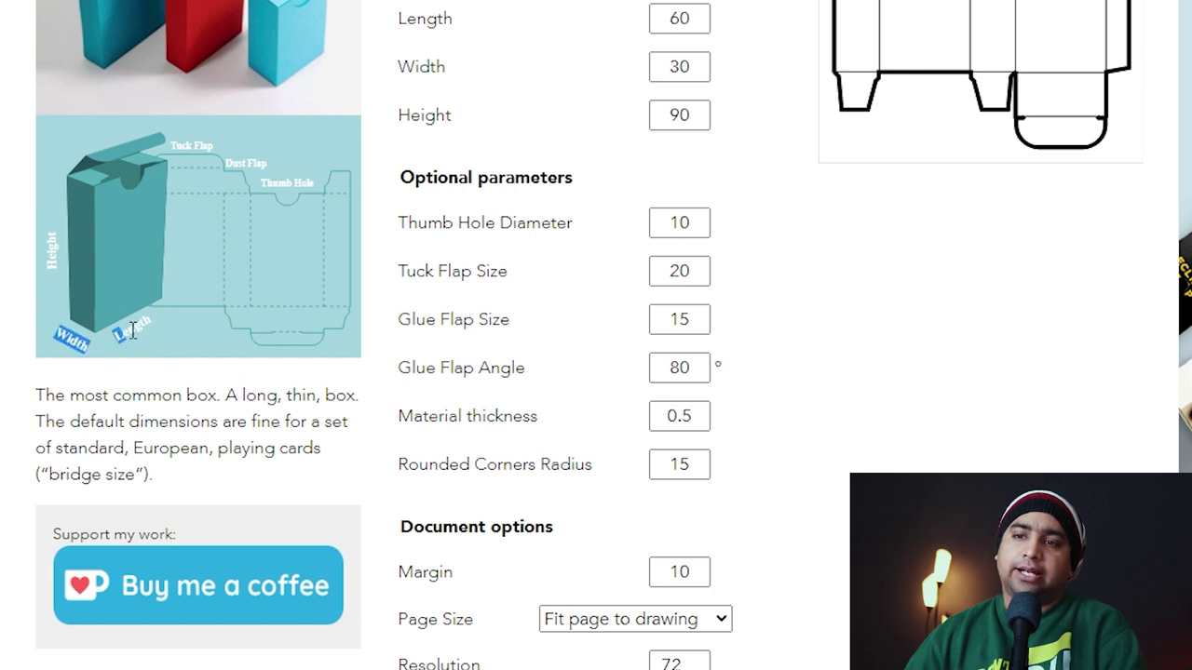
click(54, 285)
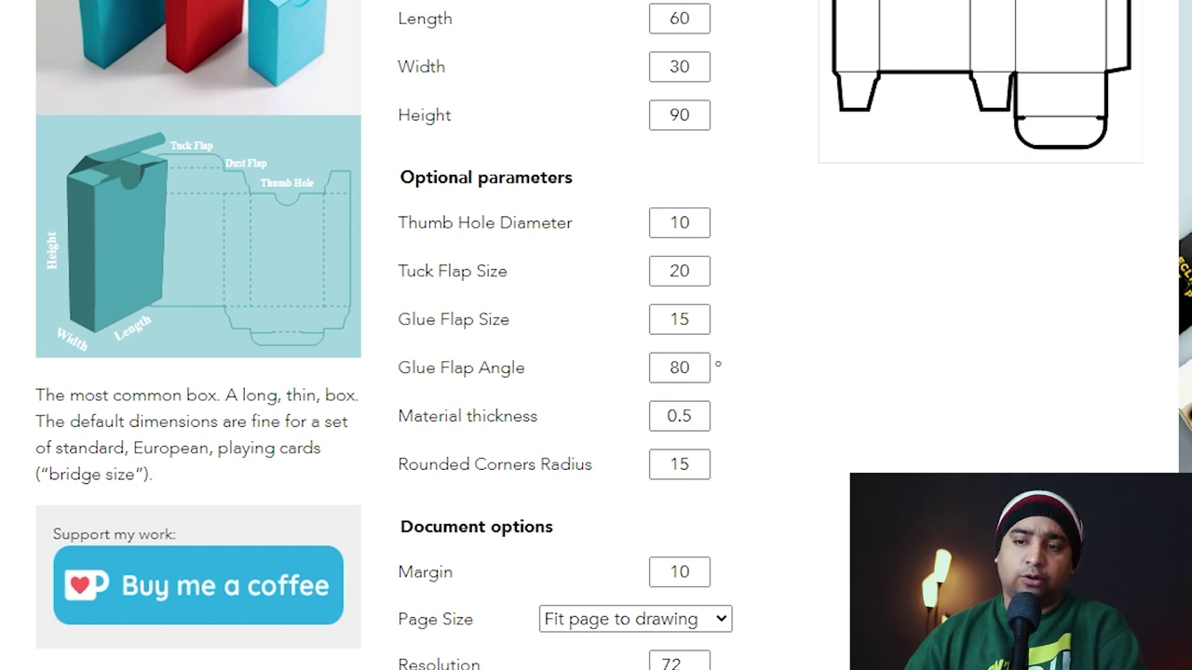
scroll(668, 120, up, 1)
scroll(560, 264, up, 2)
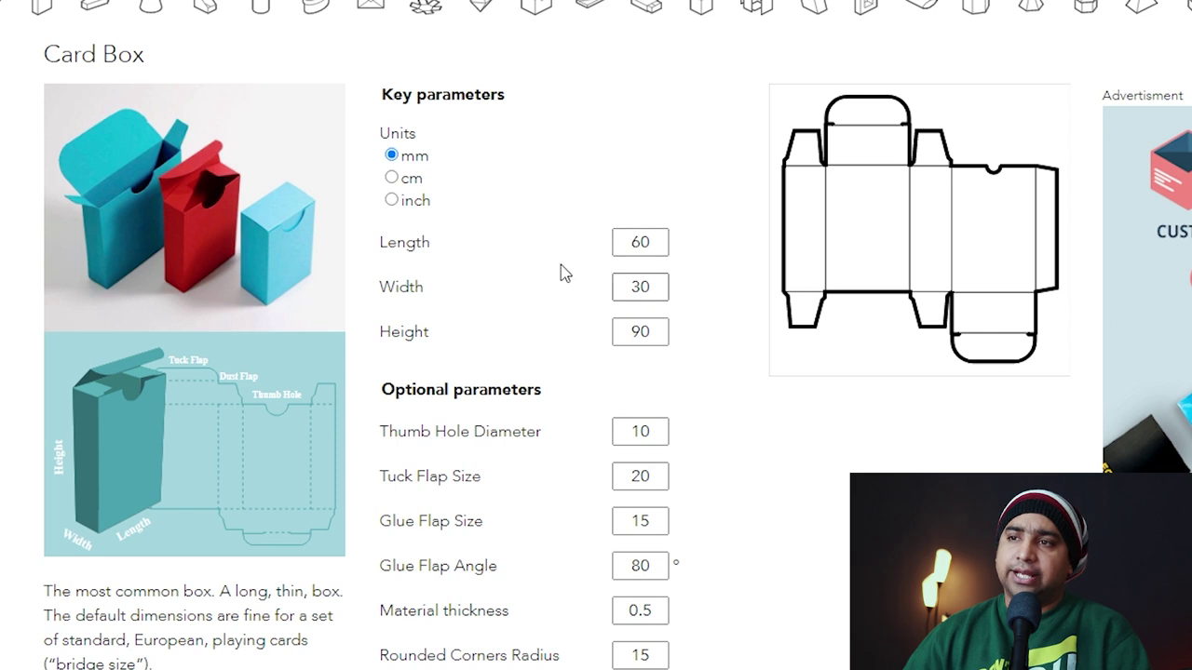
Switch units to centimetres and set the box to length 10, width 5, height 20.
click(392, 178)
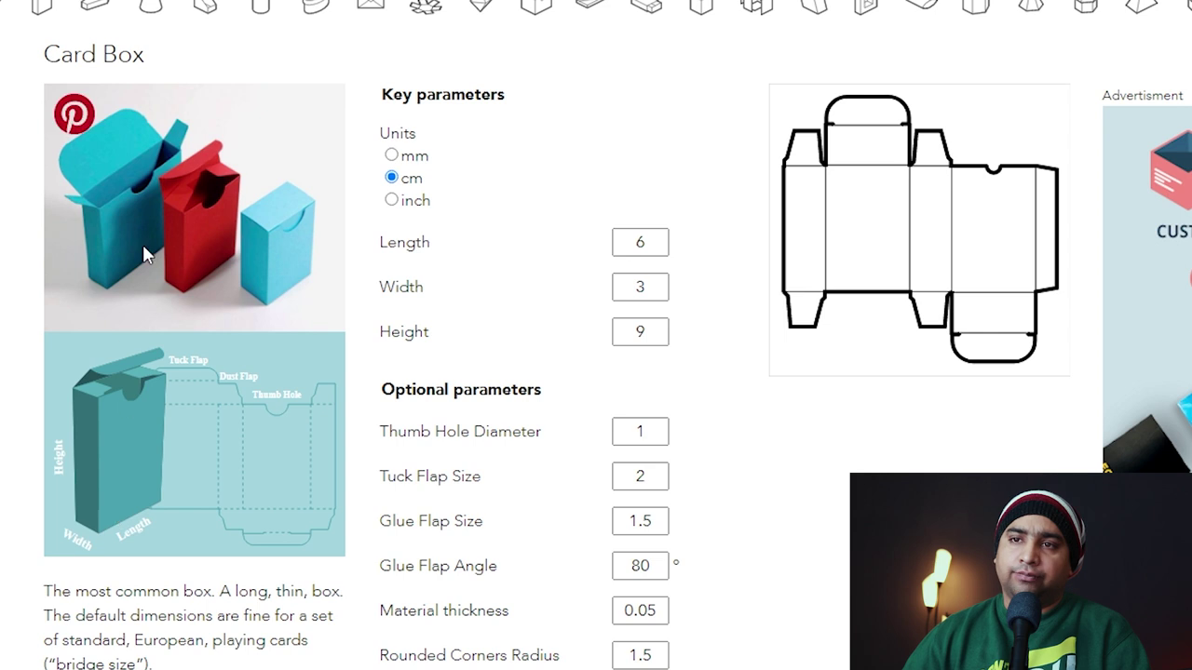
click(640, 240)
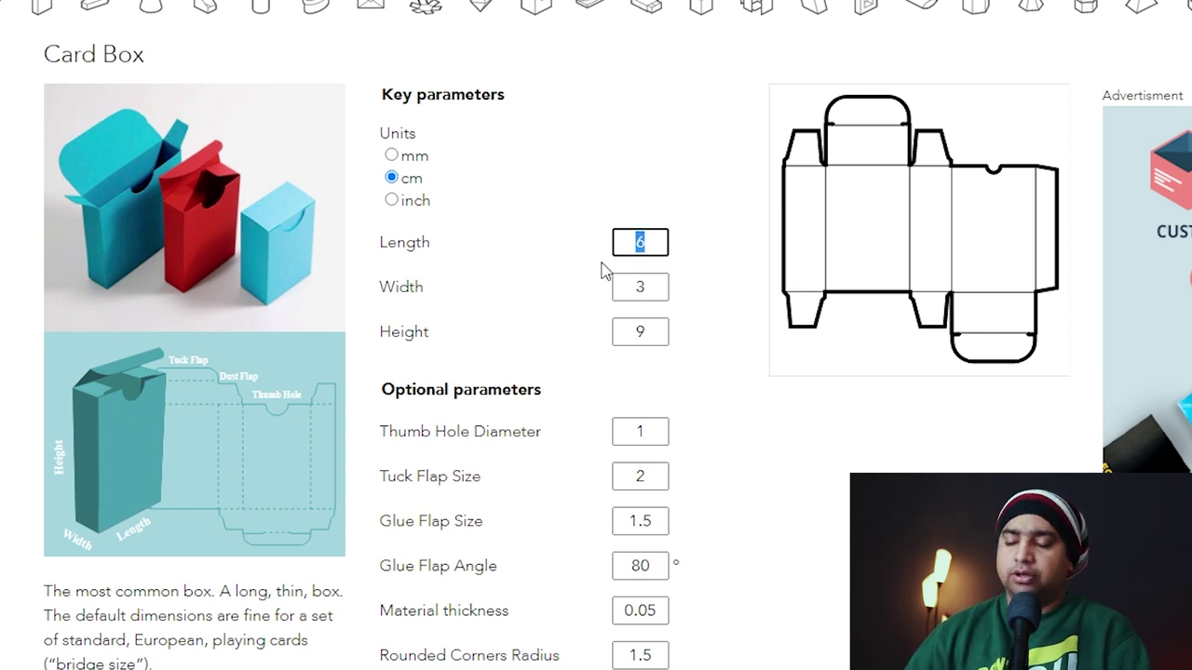
text(10)
click(618, 287)
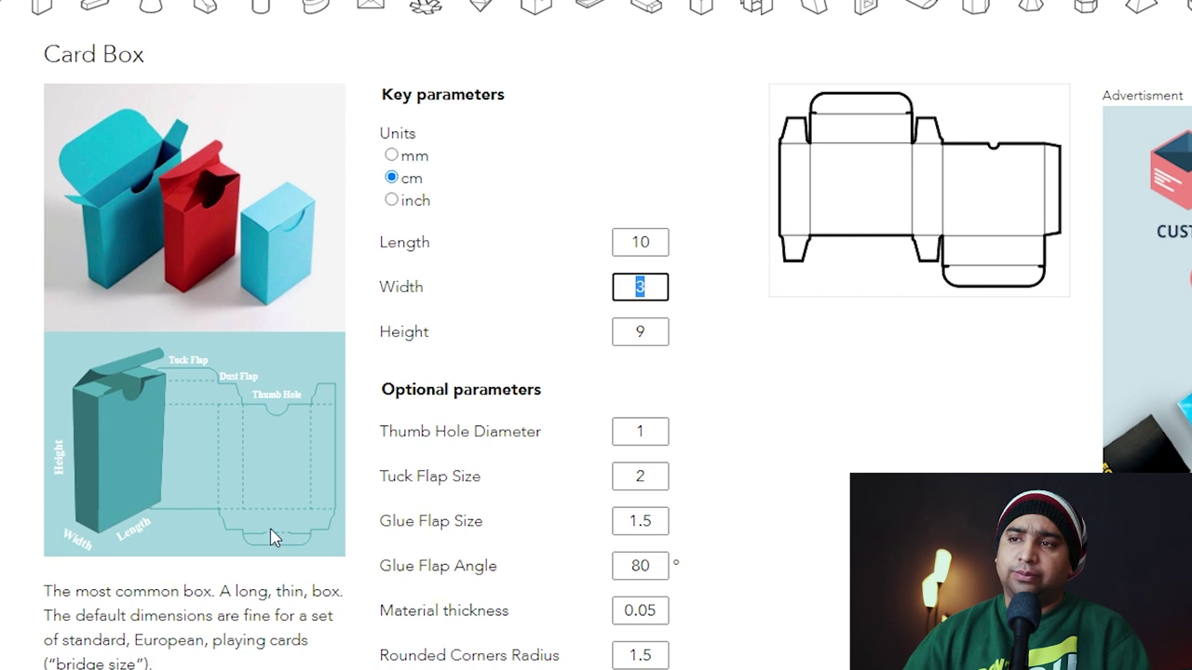
text(5)
click(647, 331)
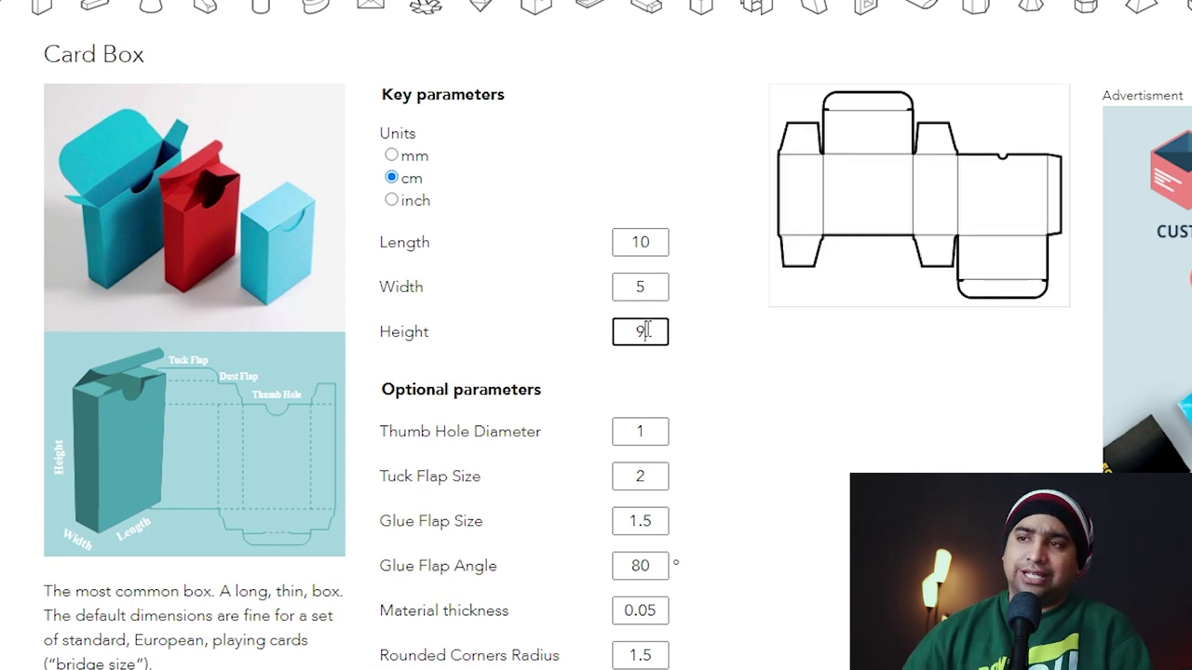
text(20)
click(809, 357)
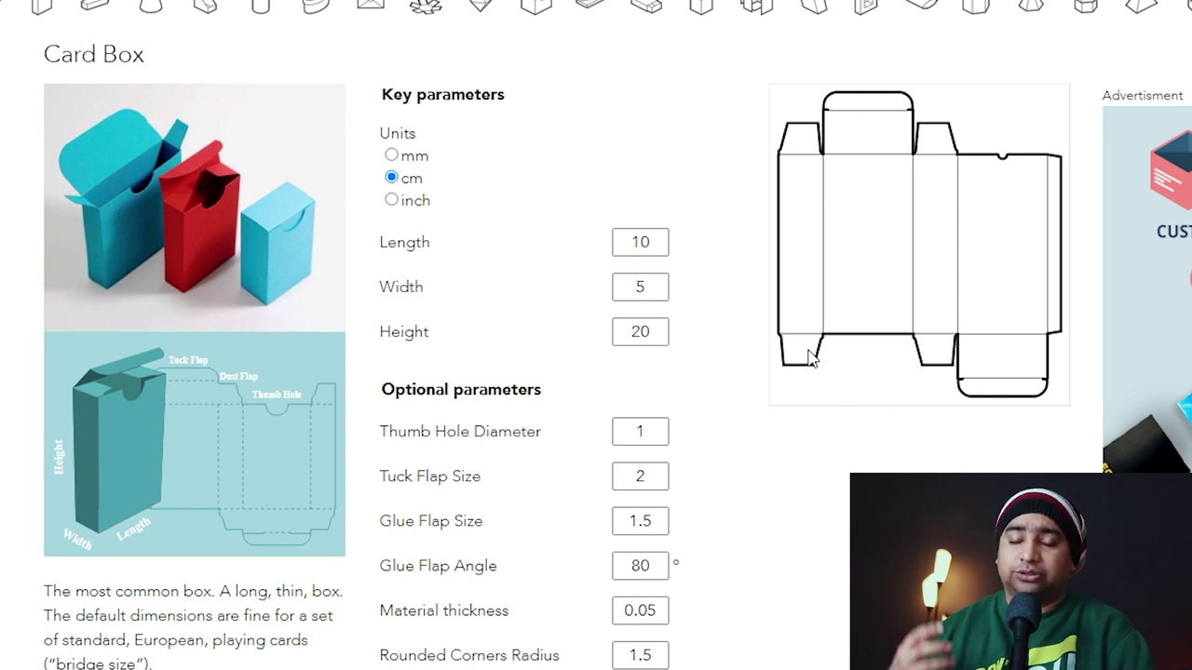
Try a Thumb Hole Diameter of 3, then set it back to 0.
drag(644, 430, 625, 430)
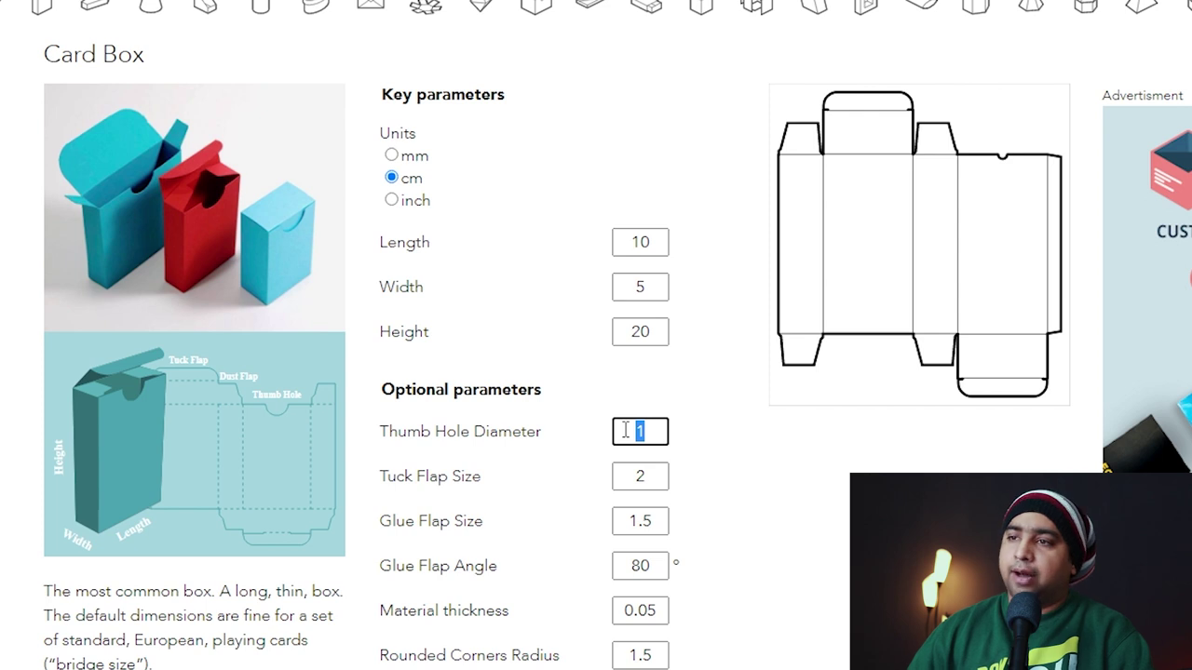
text(0)
click(787, 549)
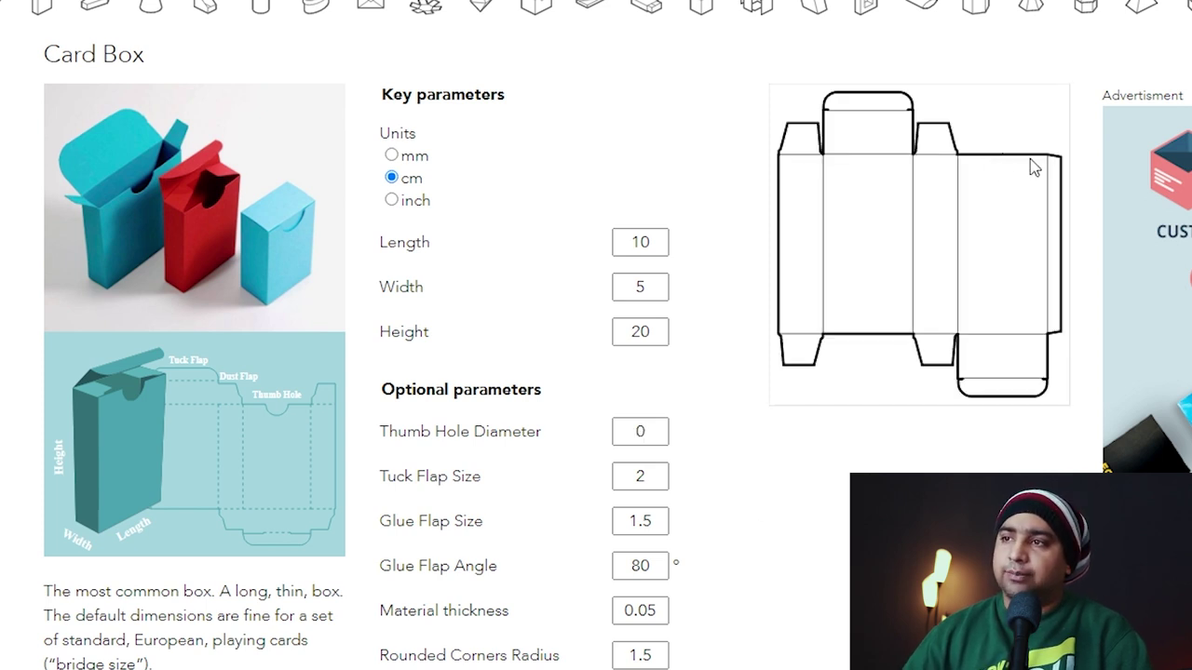
drag(649, 436, 626, 437)
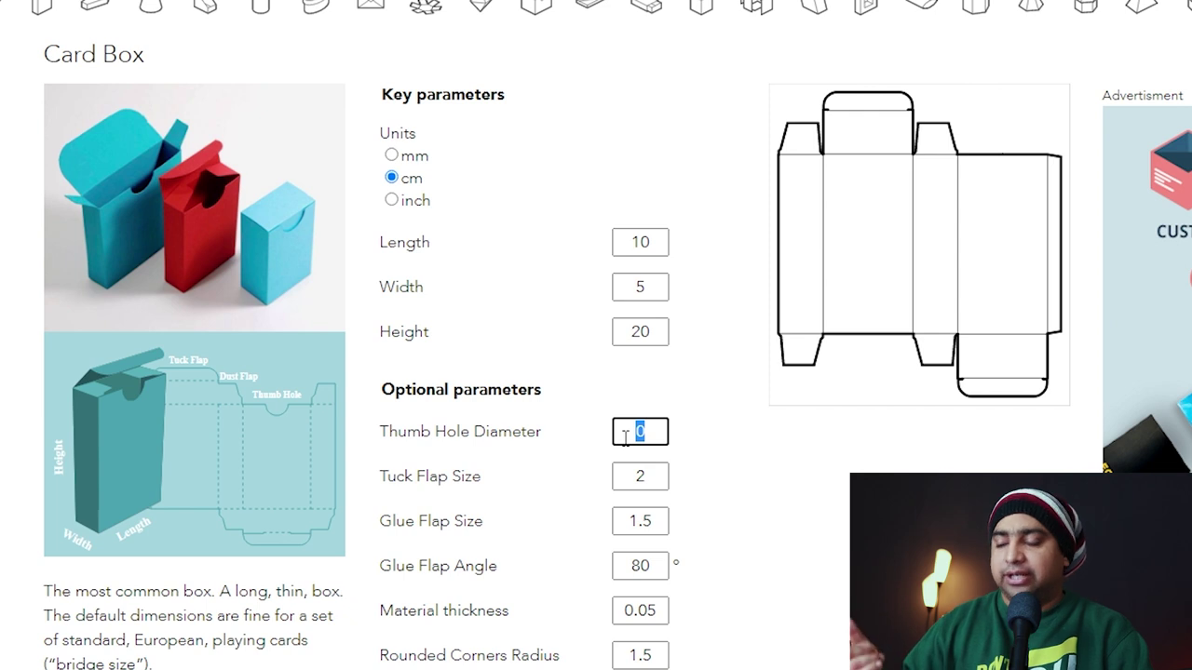
text(3)
click(754, 502)
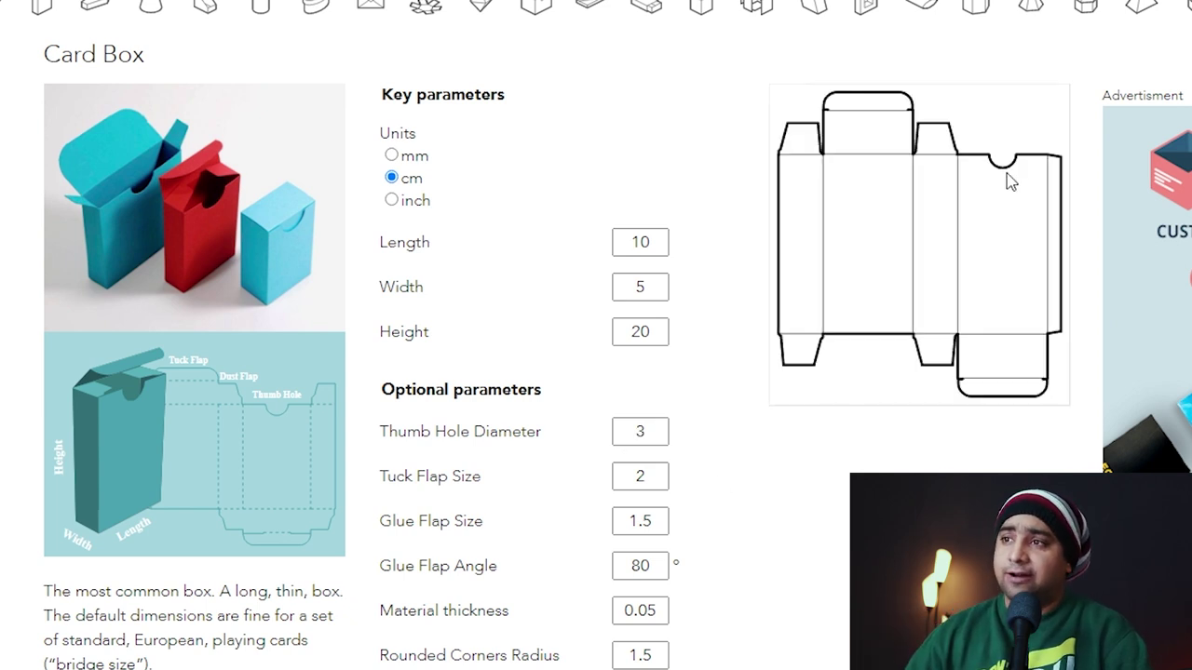
double_click(636, 432)
text(0)
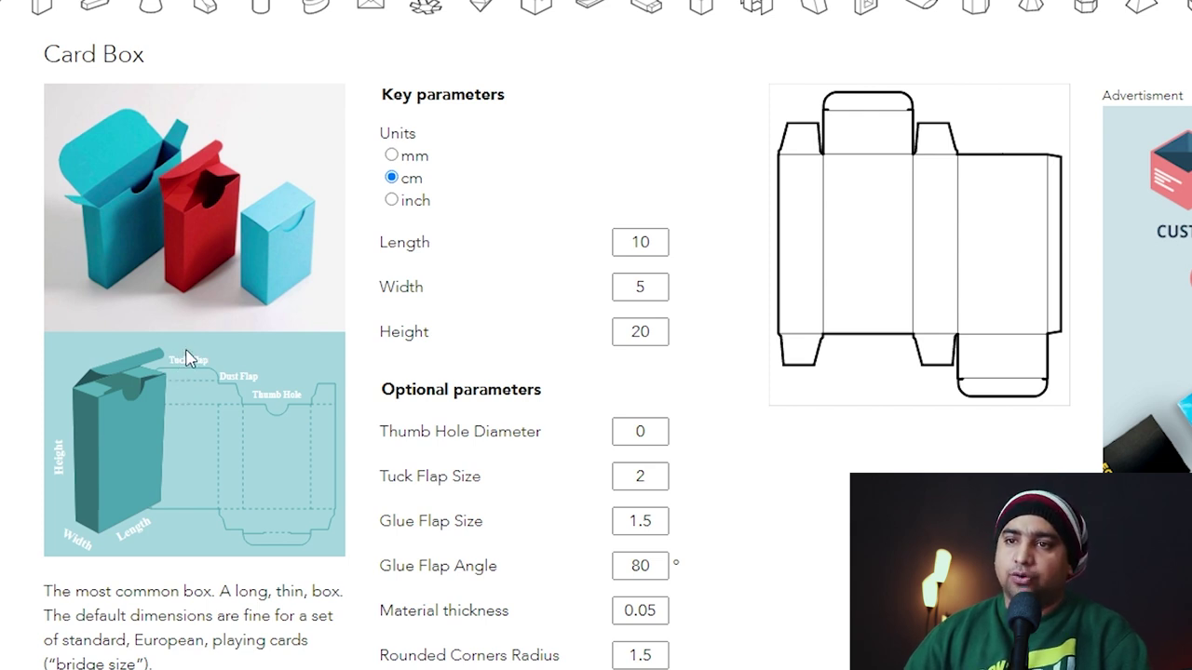
Shorten the Tuck Flap Size to 1.5 and apply it.
click(649, 474)
text(1.5)
click(859, 346)
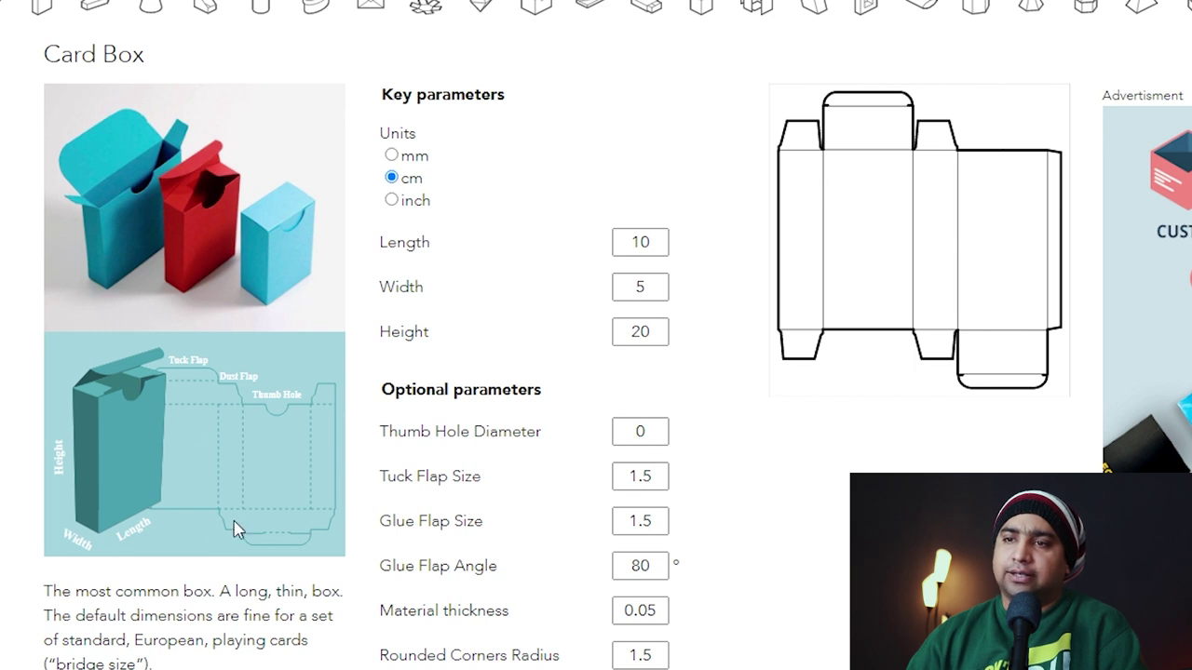
Keep page size as Fit page to drawing, set resolution to 300, and create the PDF.
scroll(235, 528, down, 2)
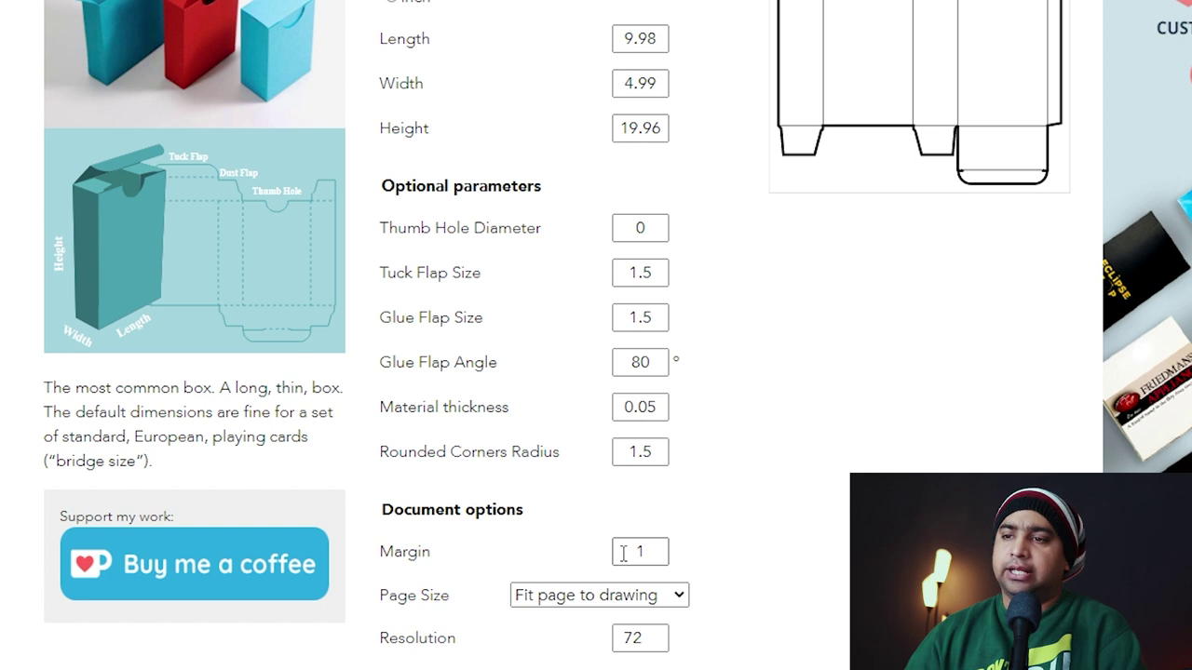
click(588, 596)
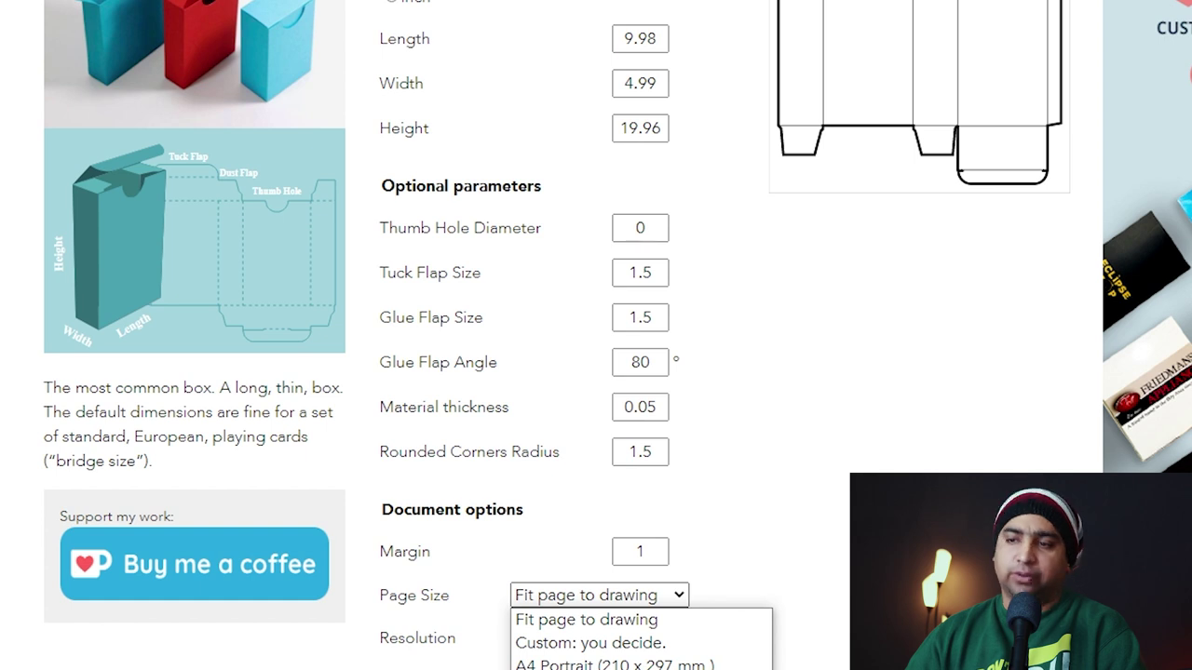
click(655, 620)
scroll(780, 360, down, 3)
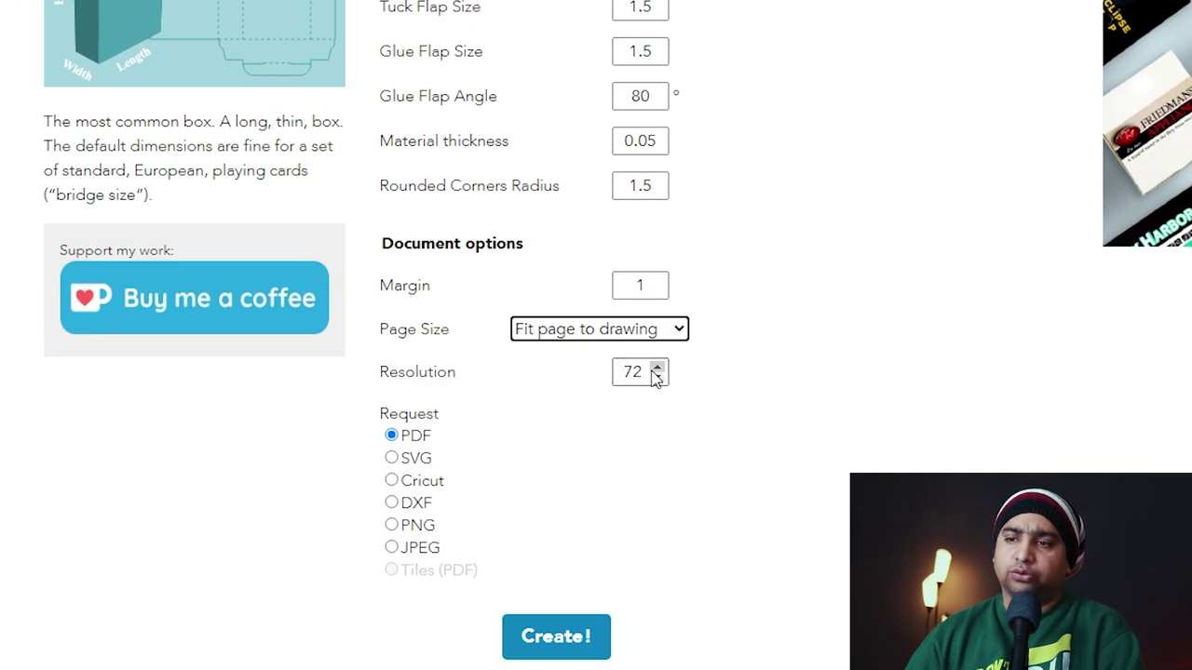
key(Tab)
text(300)
click(730, 431)
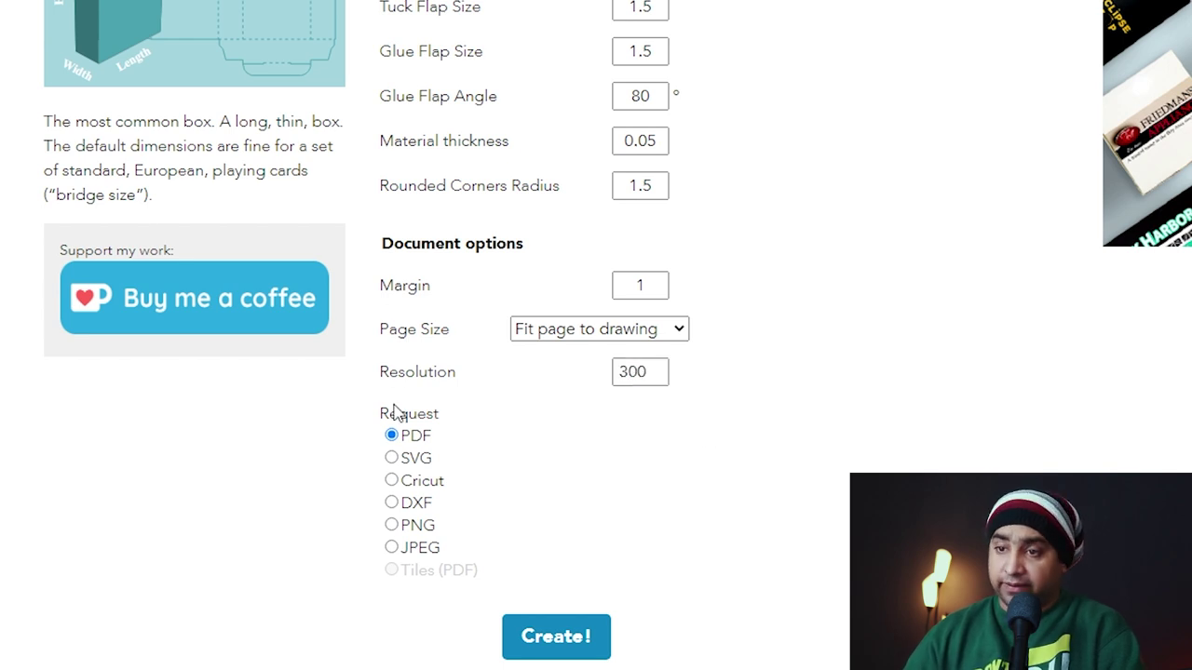
click(556, 636)
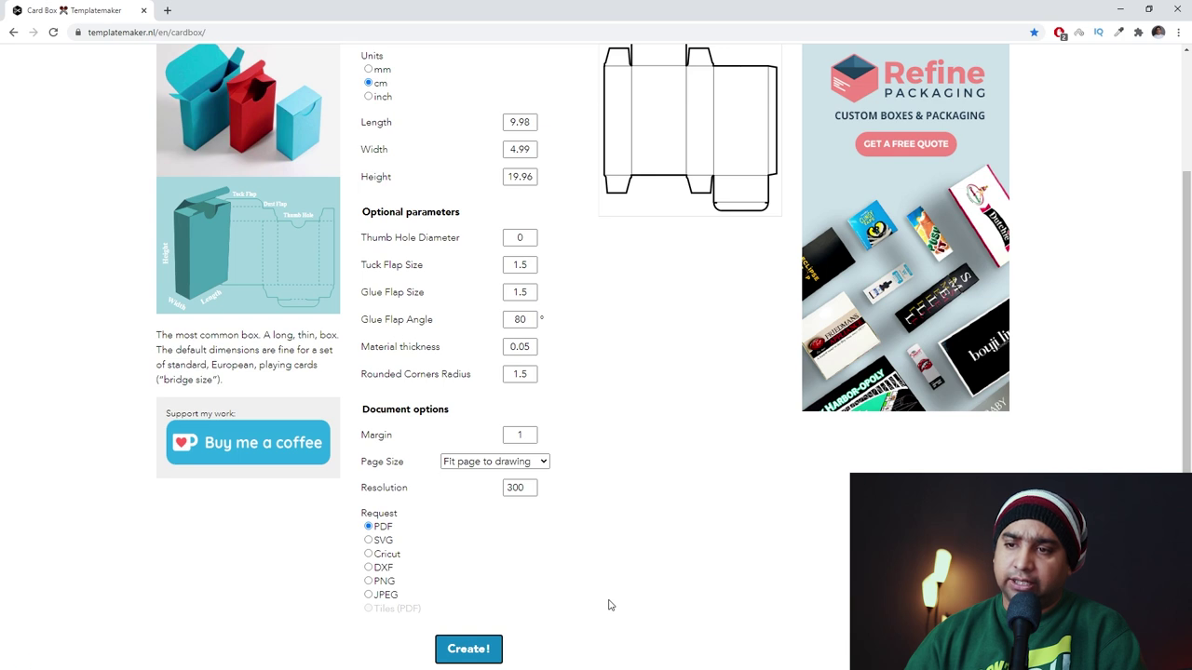
Switch the output format to SVG and create the template again.
click(369, 540)
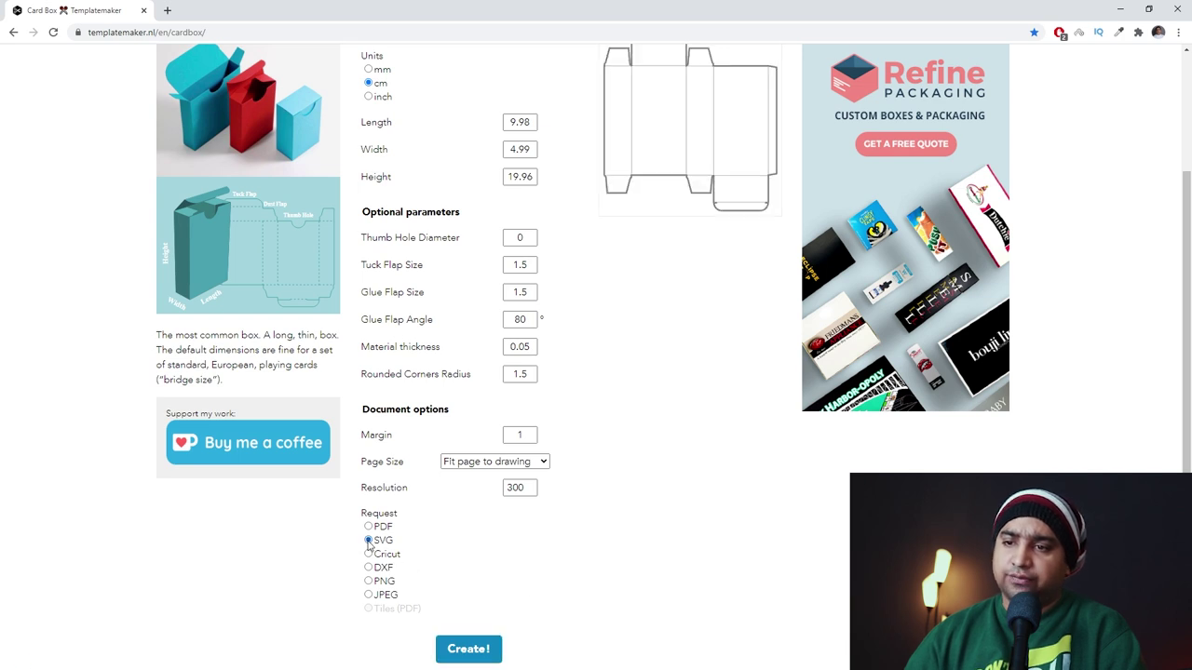
click(468, 648)
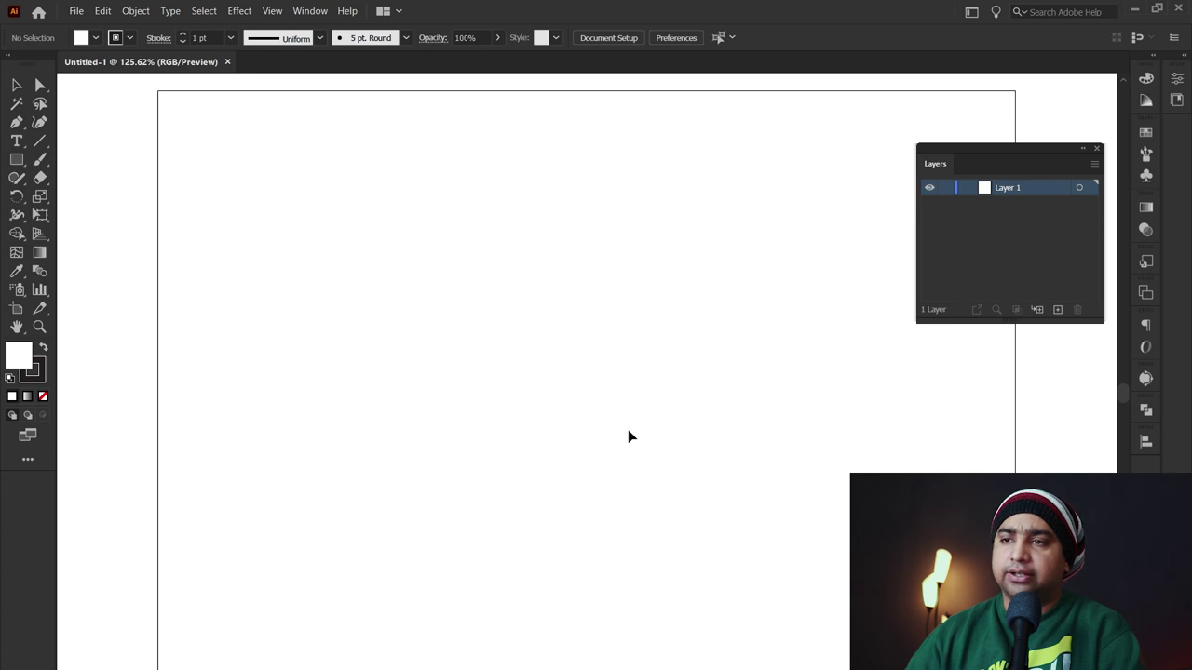
Open the downloaded card box PDF in Illustrator and look over its cut and fold lines.
scroll(553, 232, down, 1)
scroll(508, 303, up, 1)
scroll(404, 298, up, 1)
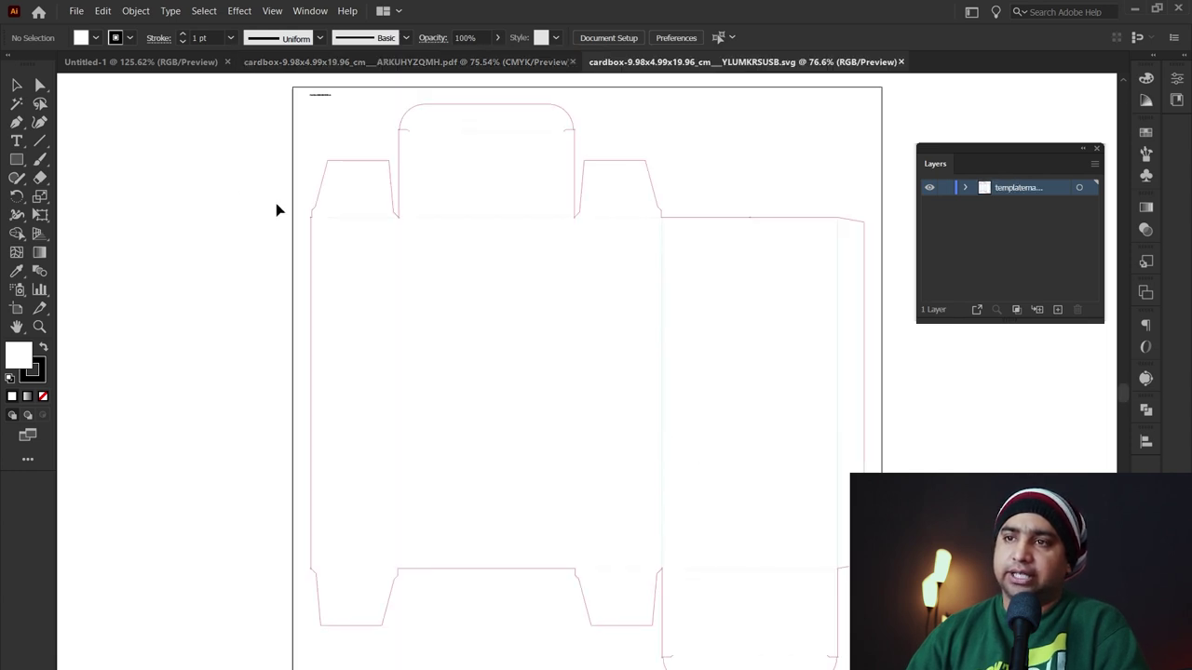
Open the card box SVG as another Illustrator document and zoom in on the dieline.
scroll(584, 372, up, 1)
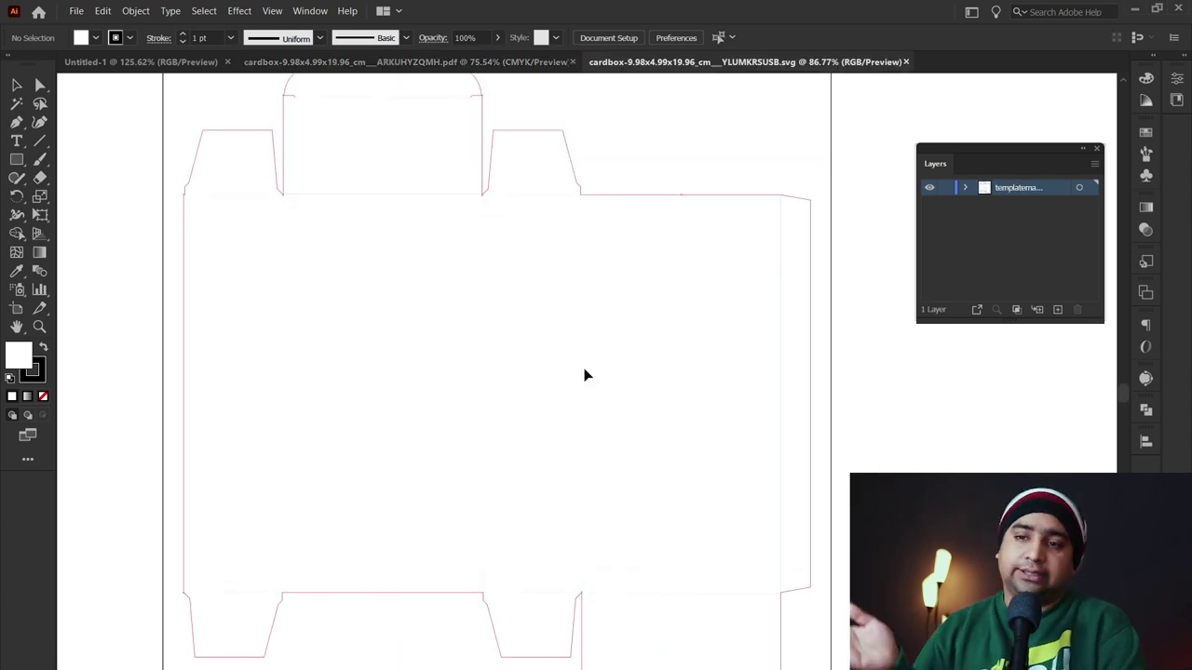